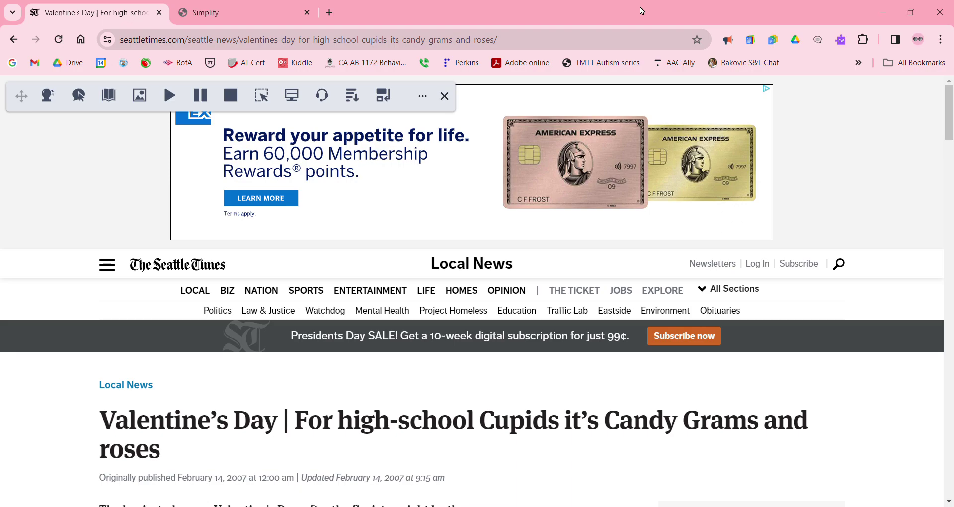
# Switch the Valentine's Day article to its Simplify view
pyautogui.scroll(-3, 564, 378)
pyautogui.scroll(-10, 566, 383)
pyautogui.scroll(12, 571, 385)
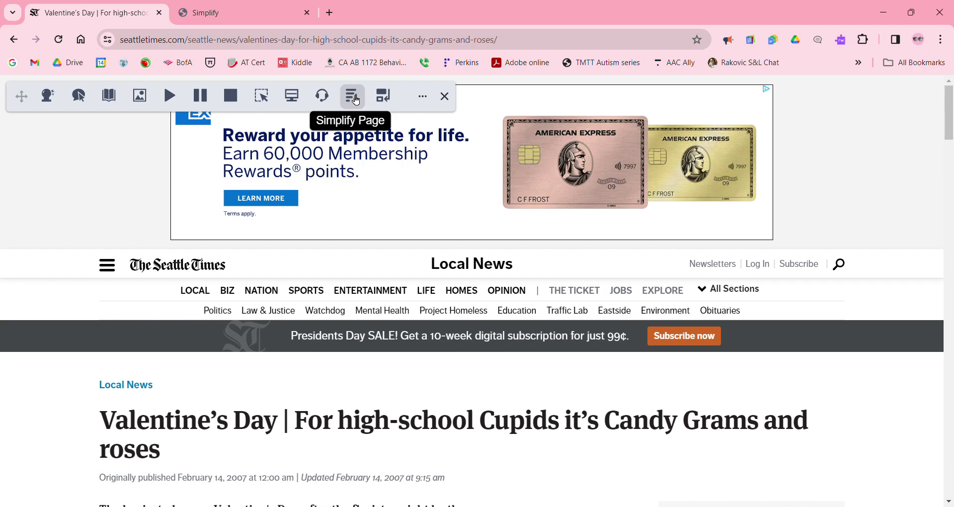
pyautogui.click(274, 23)
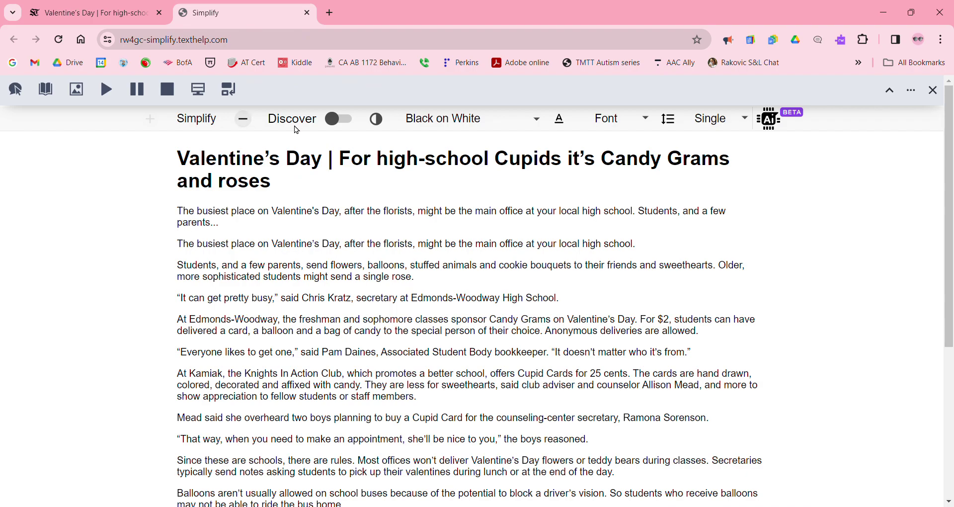
# Turn key-word Discover on and back off, then open the colour-scheme list
pyautogui.click(354, 123)
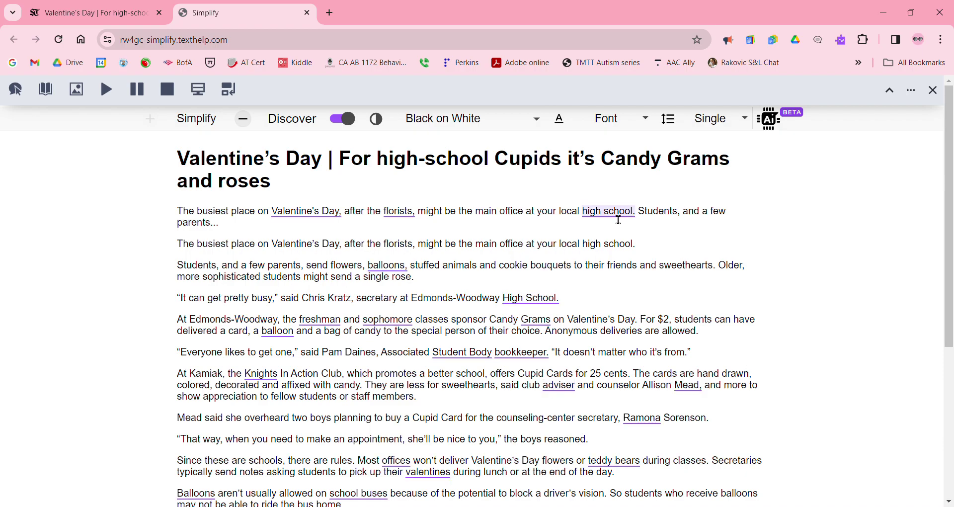
pyautogui.click(342, 122)
pyautogui.click(450, 129)
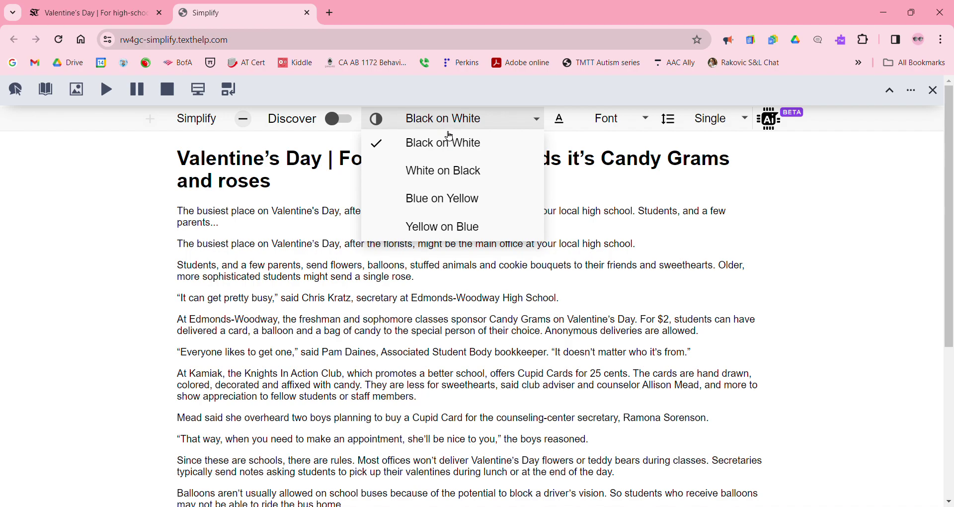
# Set the simplified article's colour scheme to White on Black
pyautogui.click(446, 145)
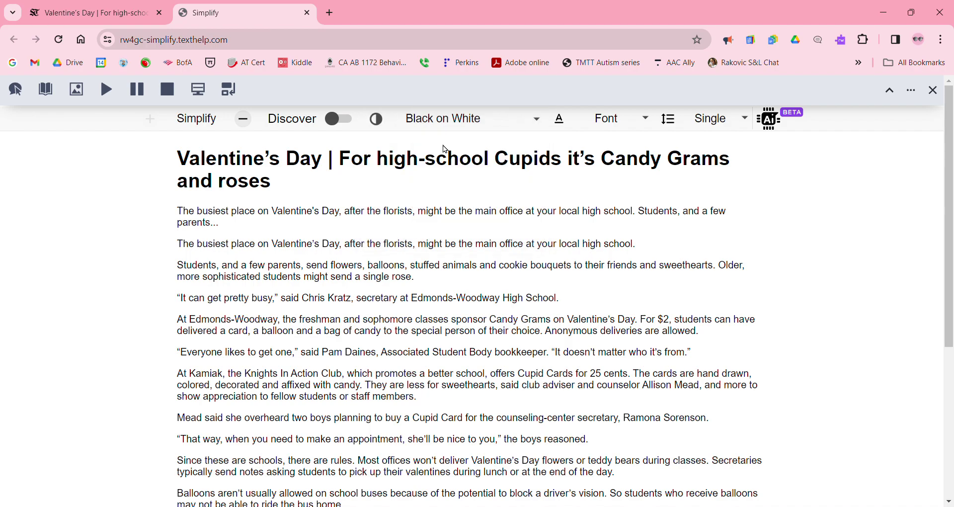
pyautogui.click(489, 118)
pyautogui.click(475, 169)
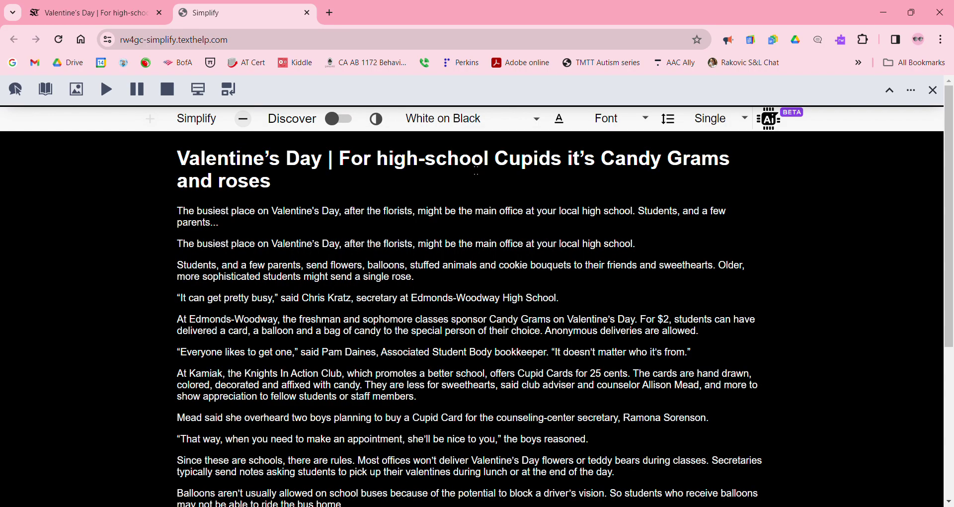
# Change the font to Comic Sans, returning the text size to roughly normal after enlarging it
pyautogui.click(562, 120)
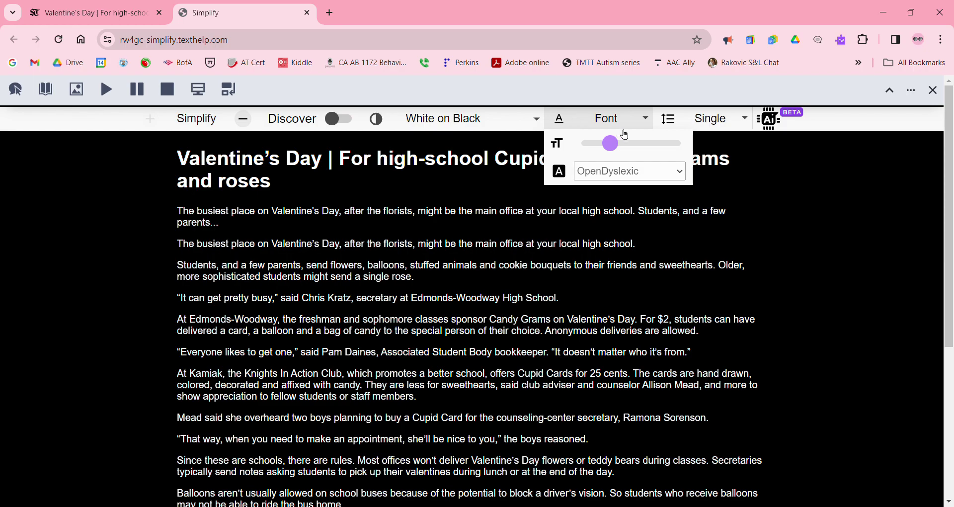
pyautogui.click(656, 146)
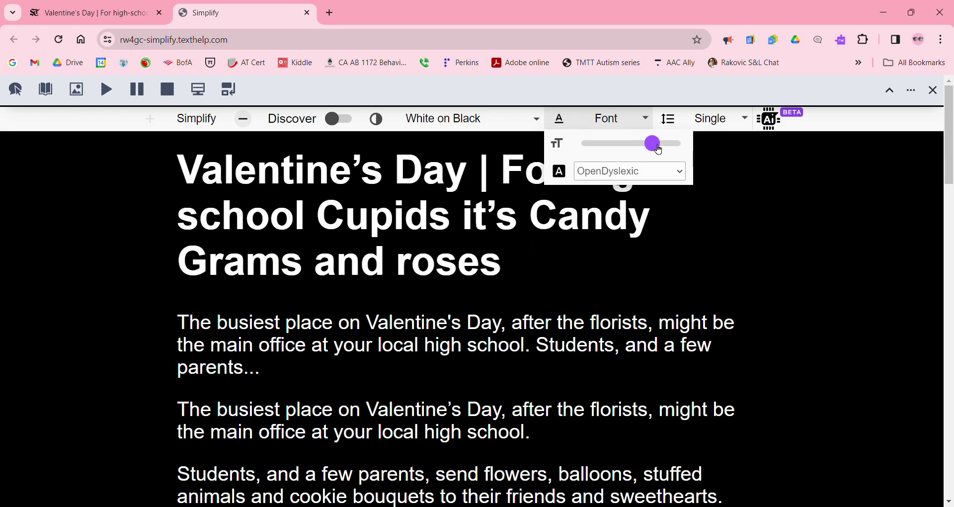
pyautogui.moveTo(658, 149); pyautogui.dragTo(669, 144)
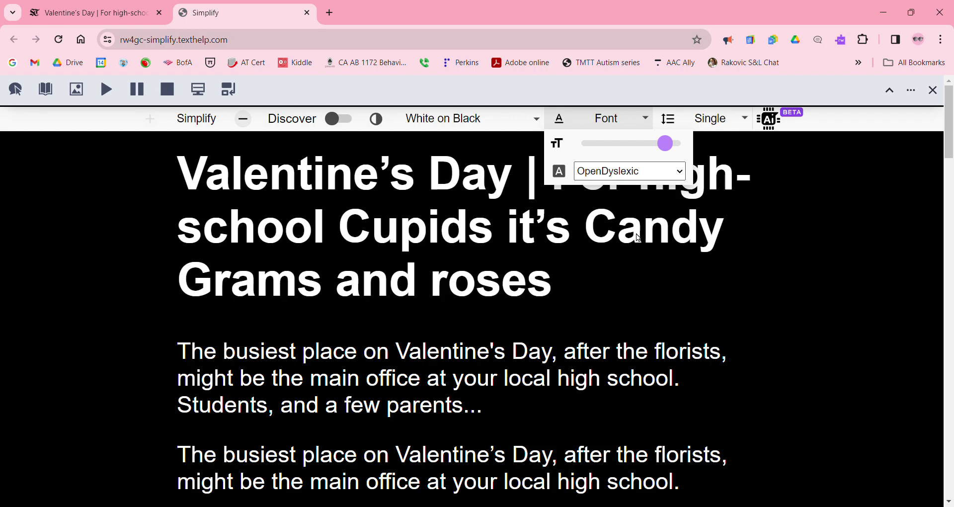
pyautogui.press('Up')
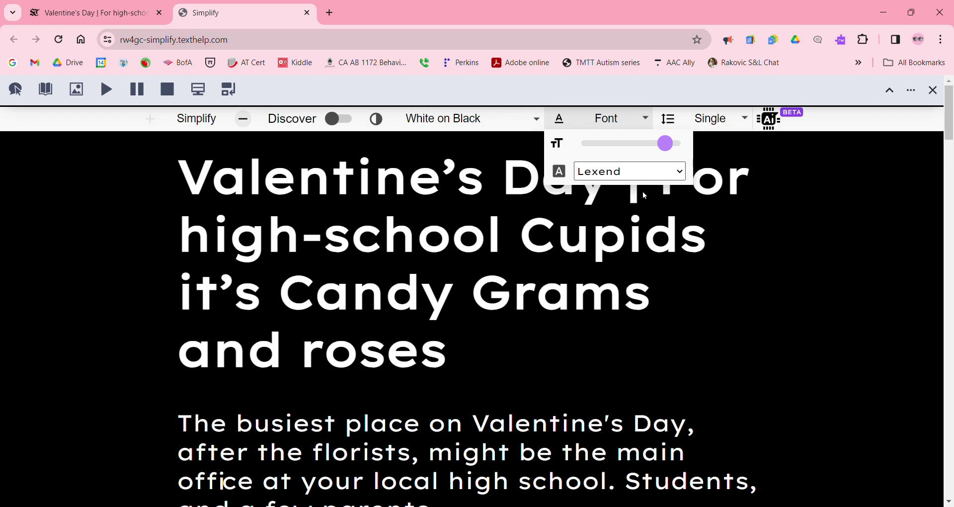
pyautogui.press('Up')
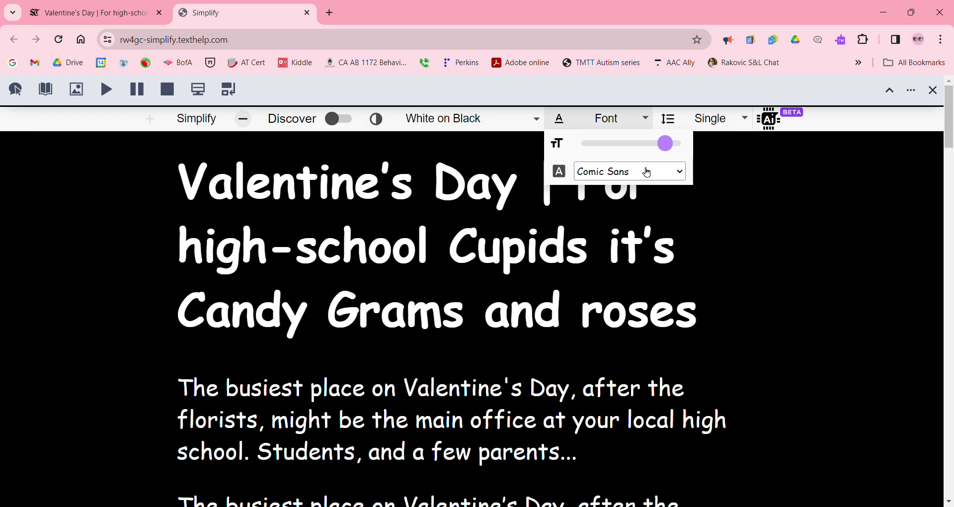
pyautogui.click(654, 144)
pyautogui.moveTo(655, 146); pyautogui.dragTo(621, 148)
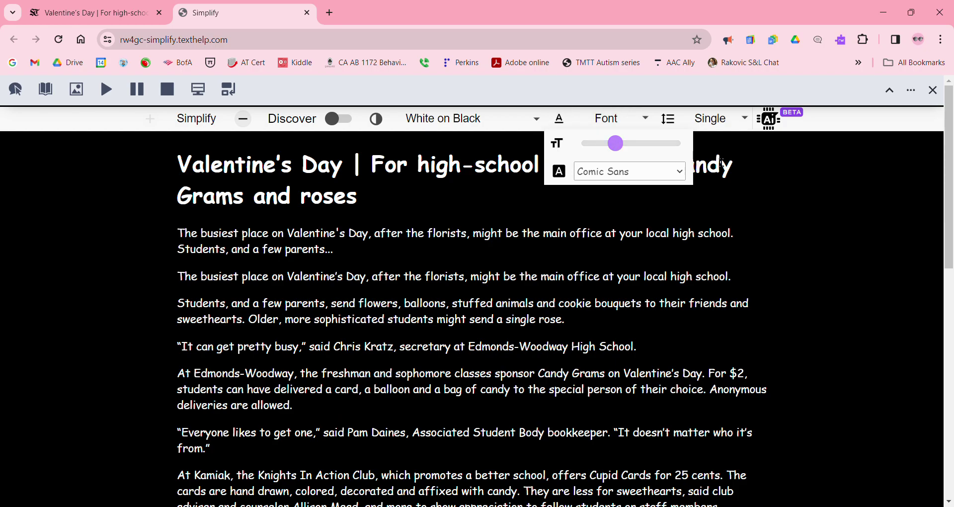
# Set the article's line spacing to Double
pyautogui.click(719, 123)
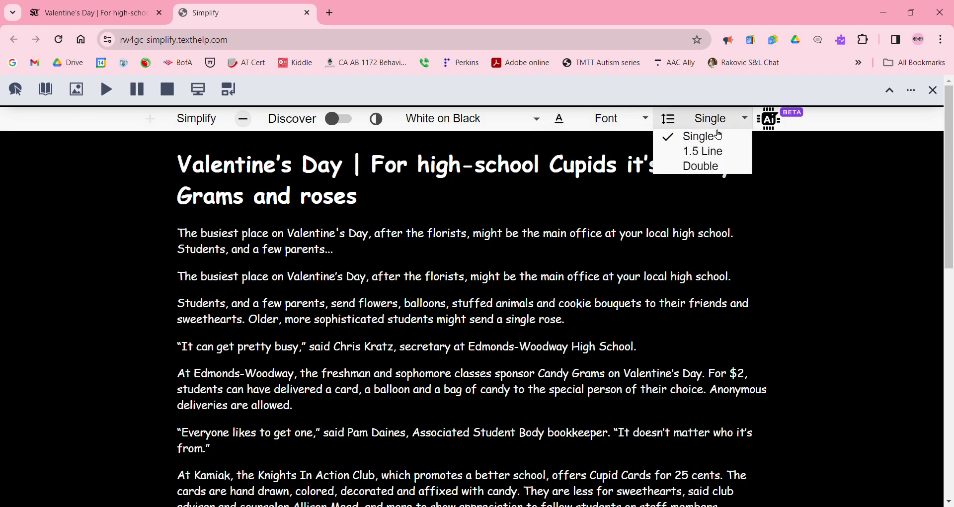
pyautogui.click(715, 137)
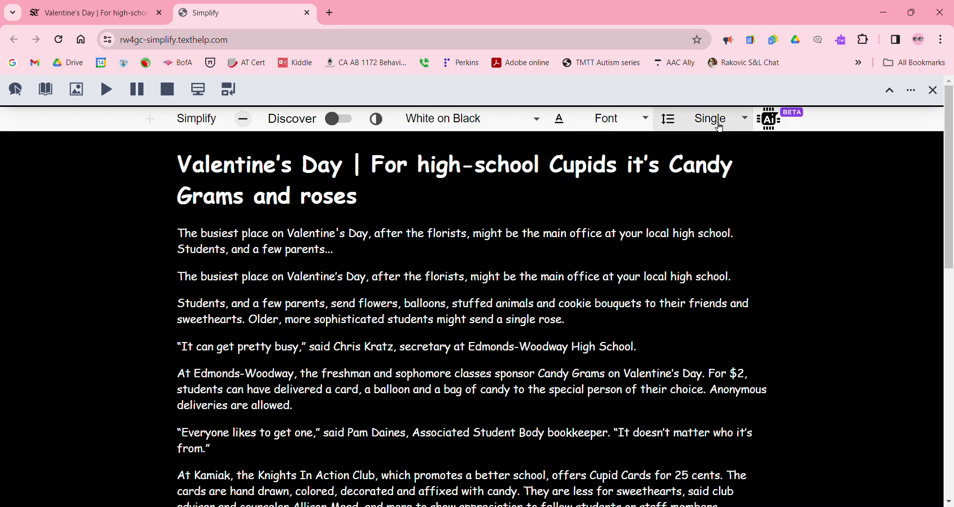
pyautogui.click(717, 121)
pyautogui.click(719, 168)
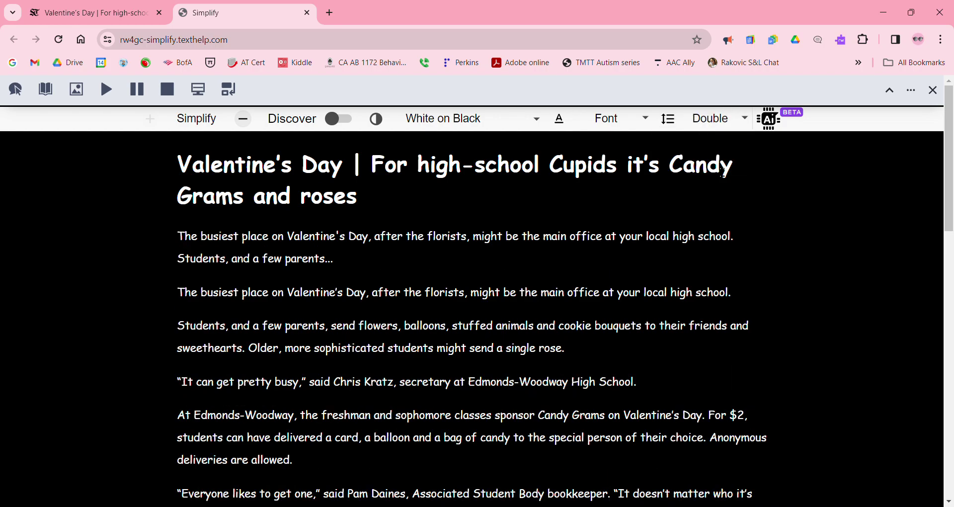
pyautogui.click(718, 121)
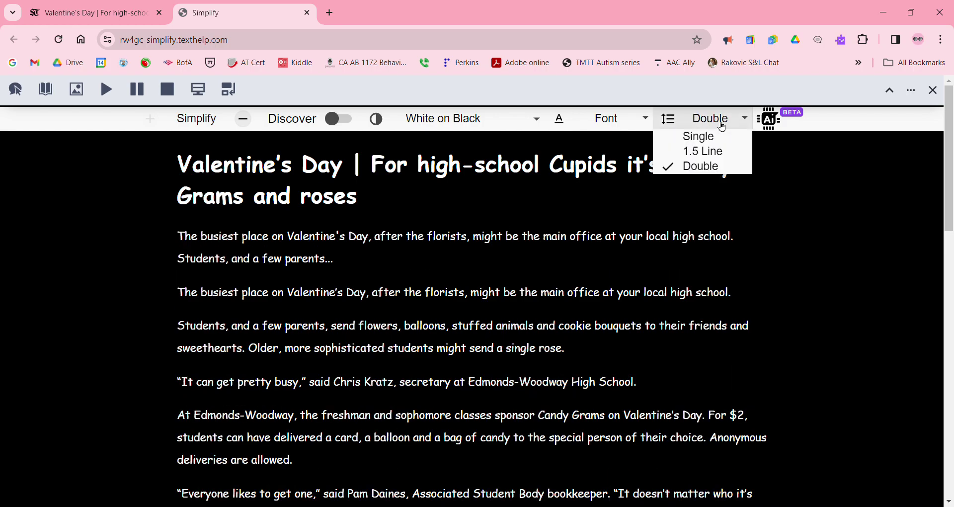
# Rewrite the article into simpler wording with the AI BETA tool
pyautogui.click(790, 126)
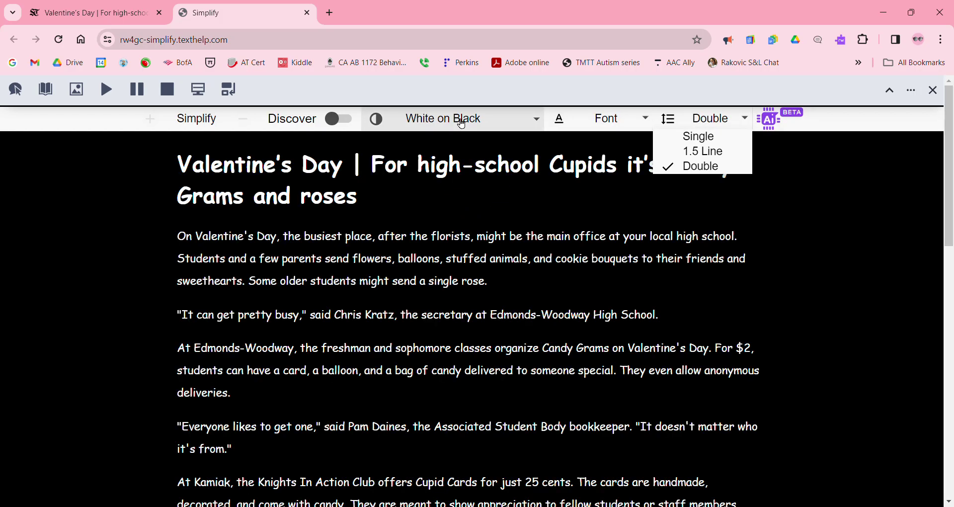
pyautogui.scroll(-8, 697, 271)
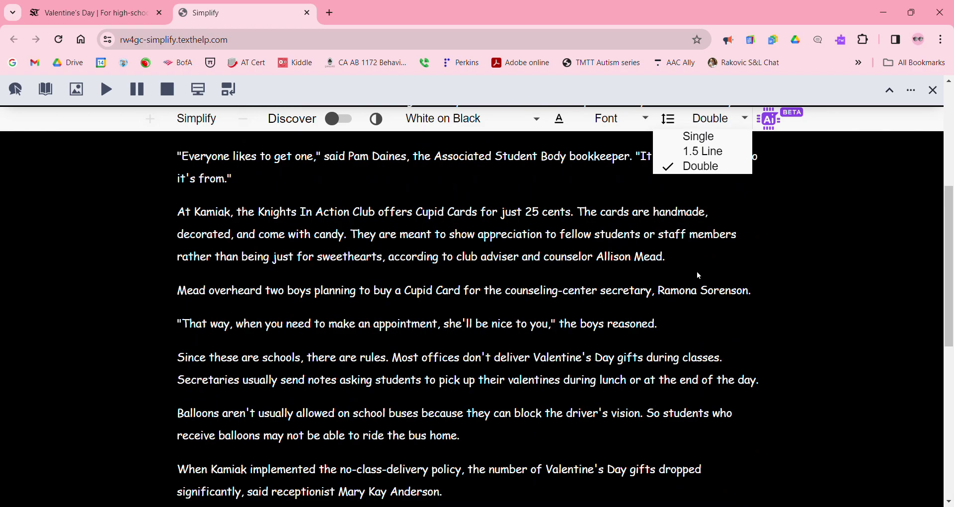
pyautogui.scroll(8, 697, 273)
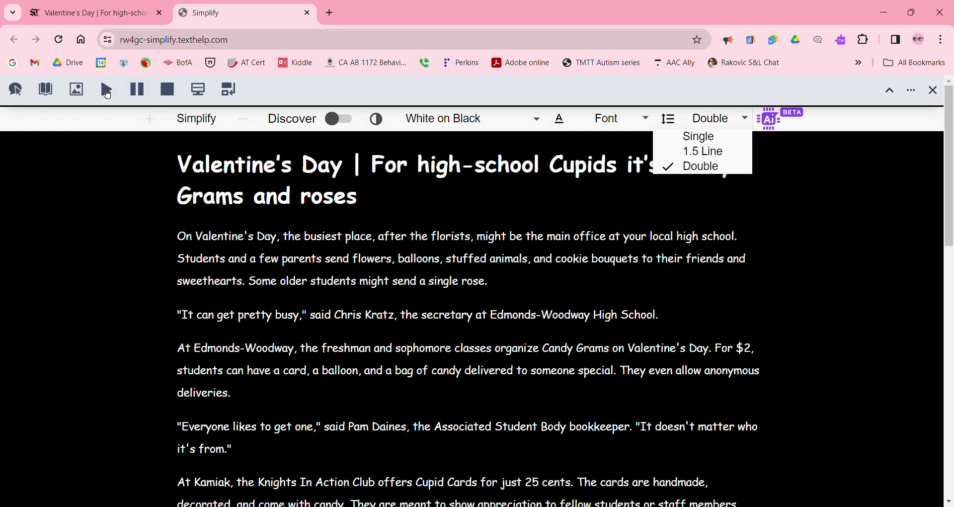
# Read the selected heading and opening paragraphs aloud, then stop playback
pyautogui.moveTo(185, 167); pyautogui.dragTo(385, 204)
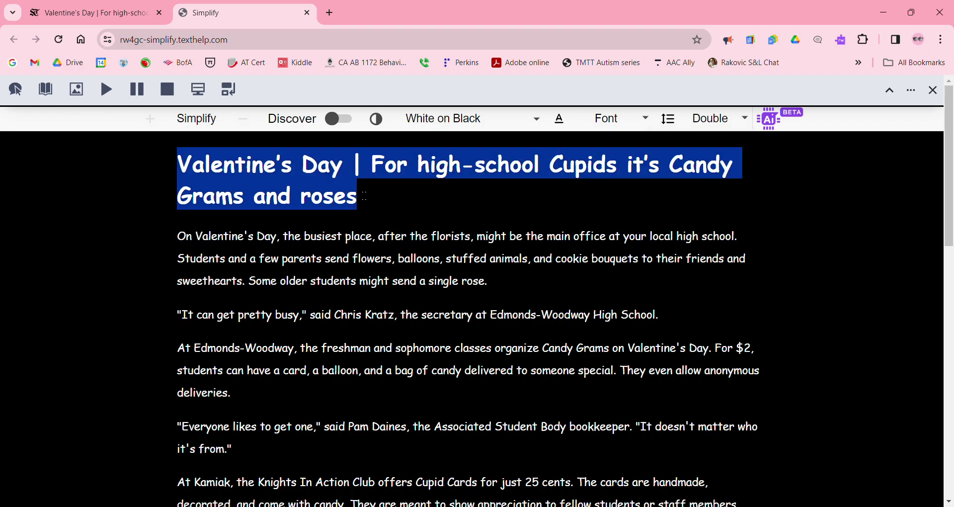
pyautogui.click(171, 164)
pyautogui.moveTo(186, 167); pyautogui.dragTo(806, 465)
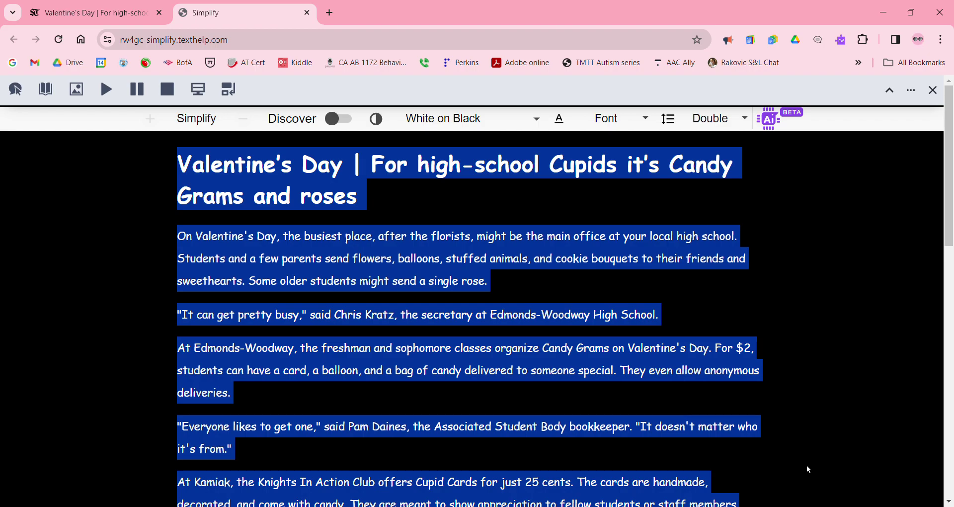
pyautogui.click(109, 95)
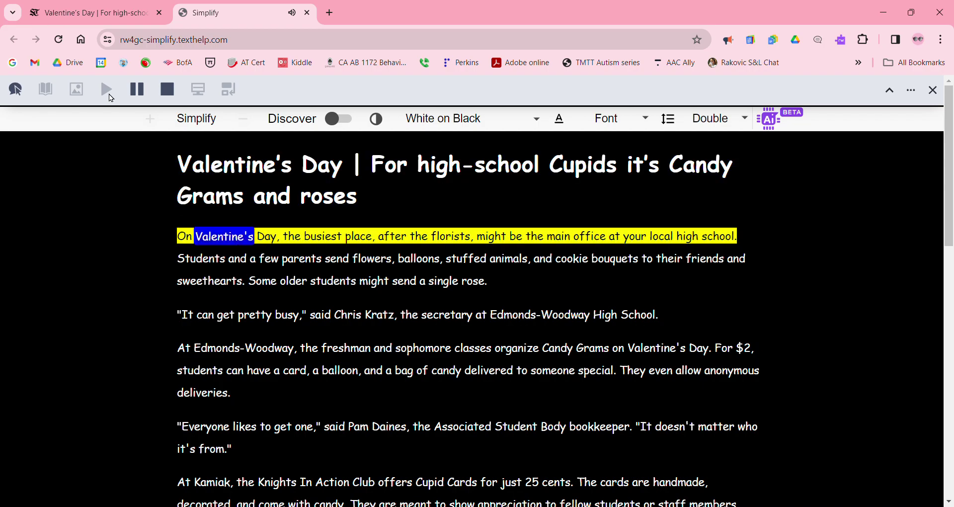
pyautogui.click(178, 88)
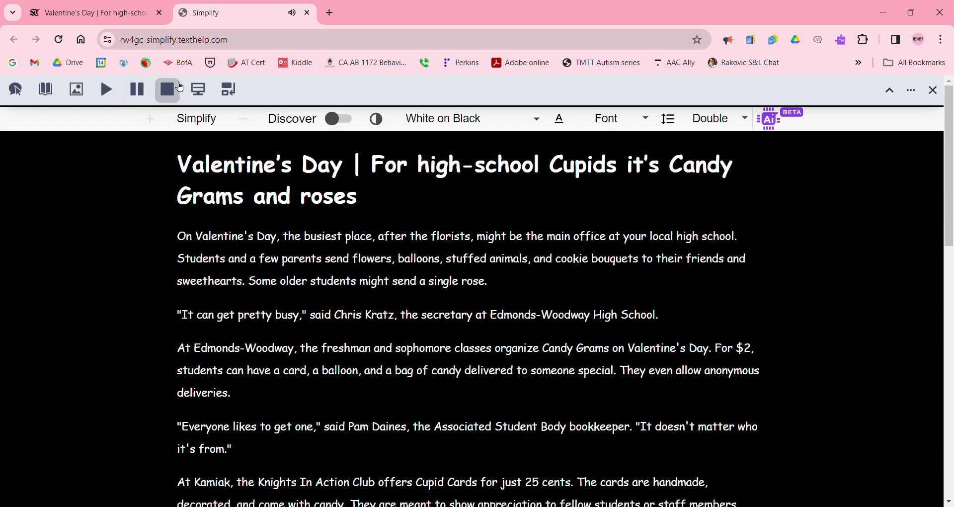
pyautogui.click(596, 118)
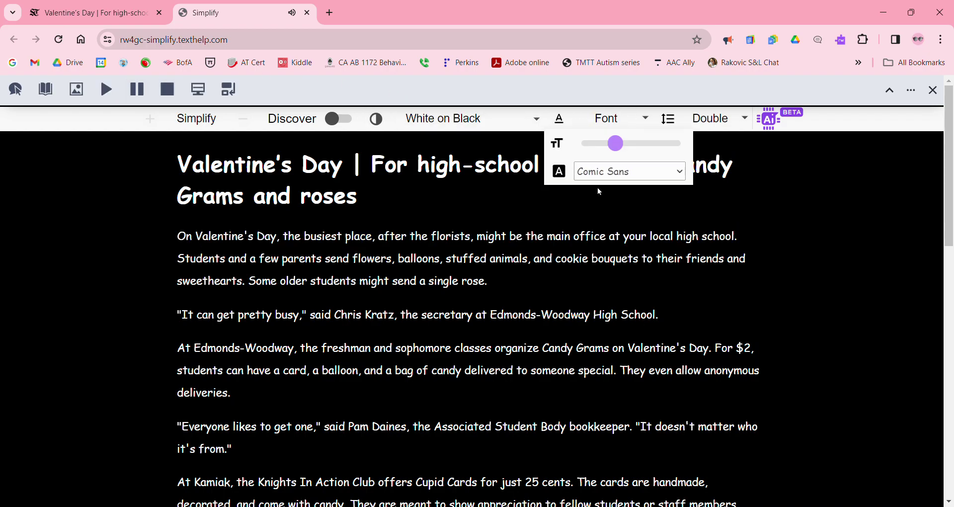
# Make the article text much larger and read it aloud from the heading
pyautogui.click(659, 145)
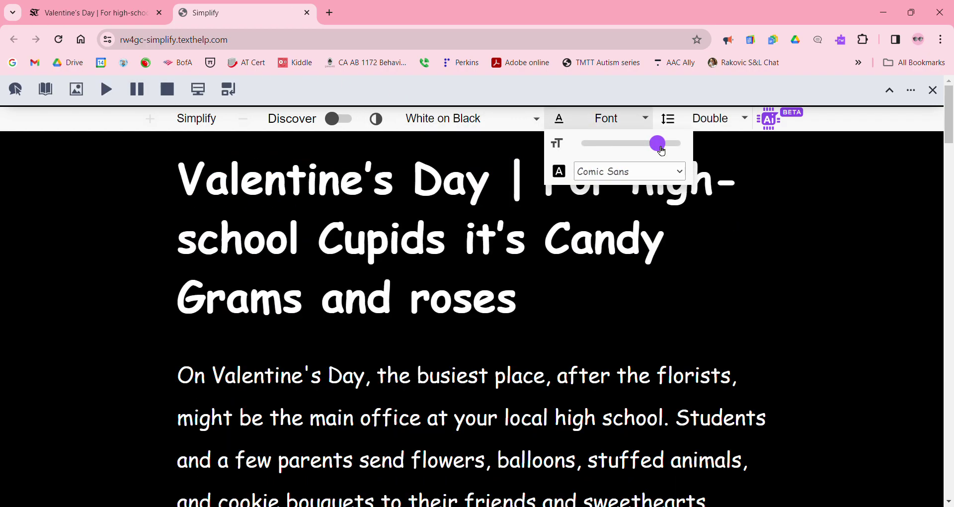
pyautogui.scroll(-4, 197, 195)
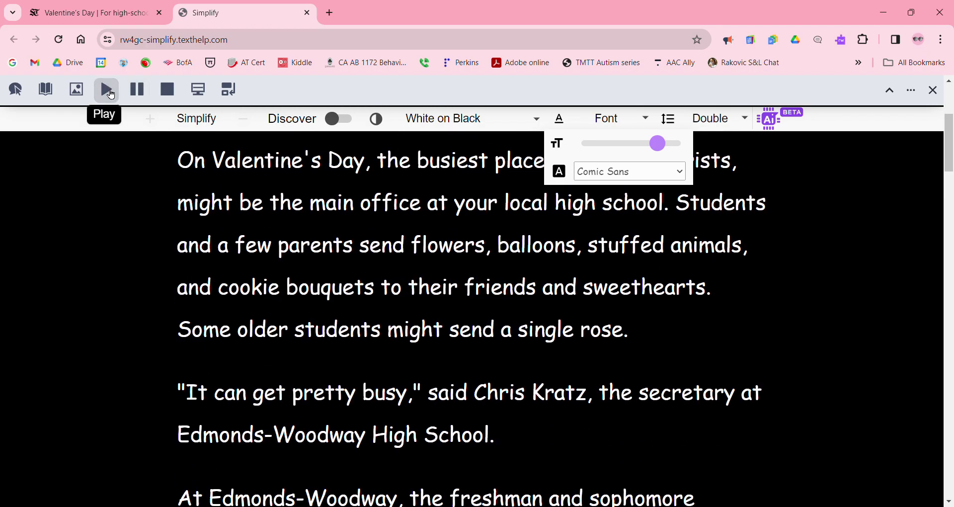
pyautogui.moveTo(177, 164); pyautogui.dragTo(648, 334)
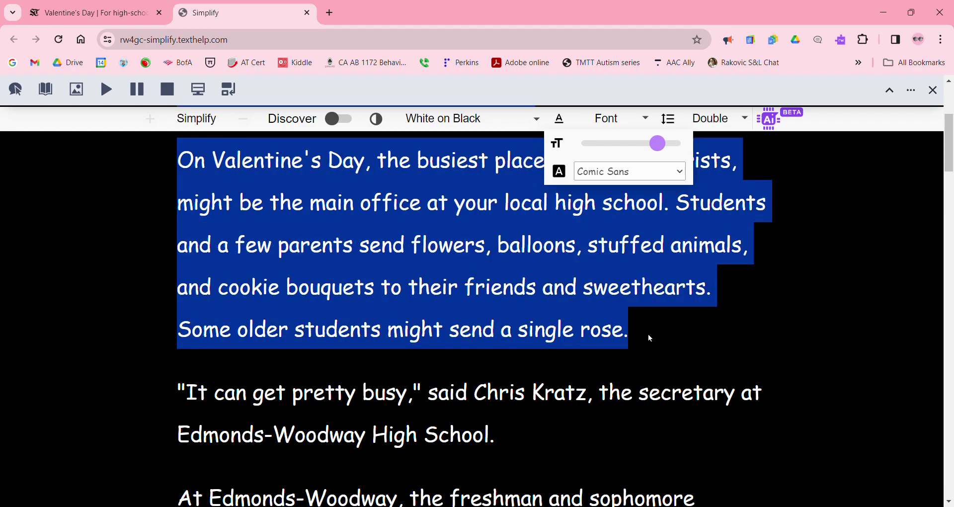
pyautogui.click(101, 90)
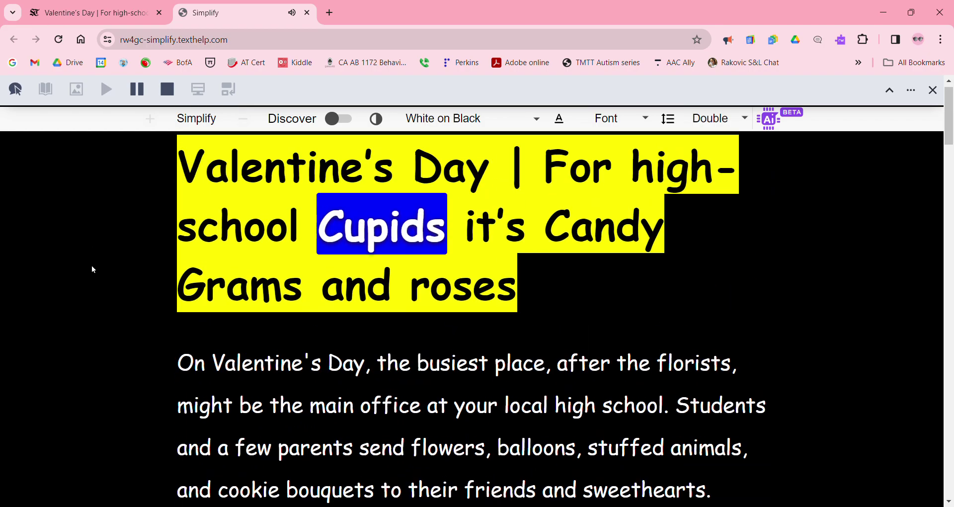
# Stop the read-aloud and return to the original Seattle Times article tab
pyautogui.click(168, 89)
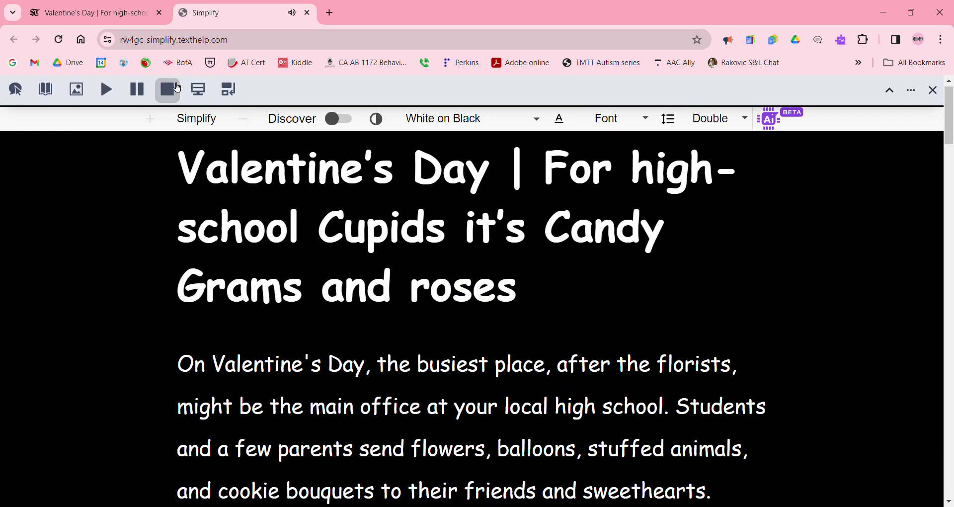
pyautogui.click(128, 10)
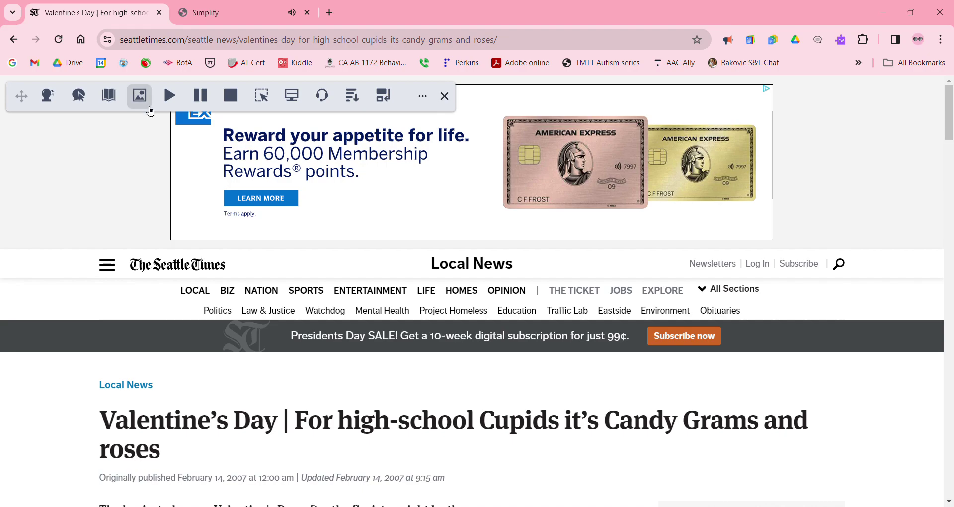
pyautogui.scroll(-5, 153, 263)
pyautogui.scroll(-5, 153, 264)
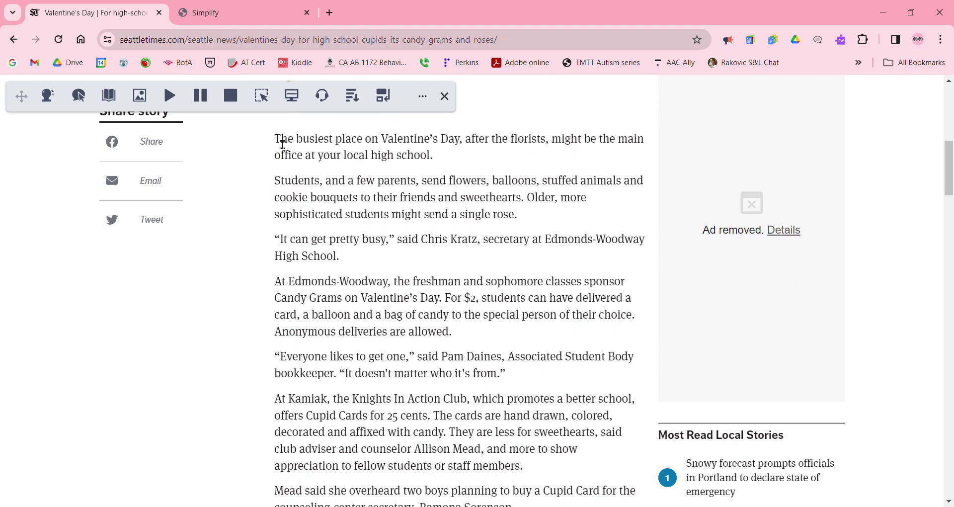
pyautogui.keyDown('ctrl'); pyautogui.scroll(3, 282, 144); pyautogui.keyUp('ctrl')
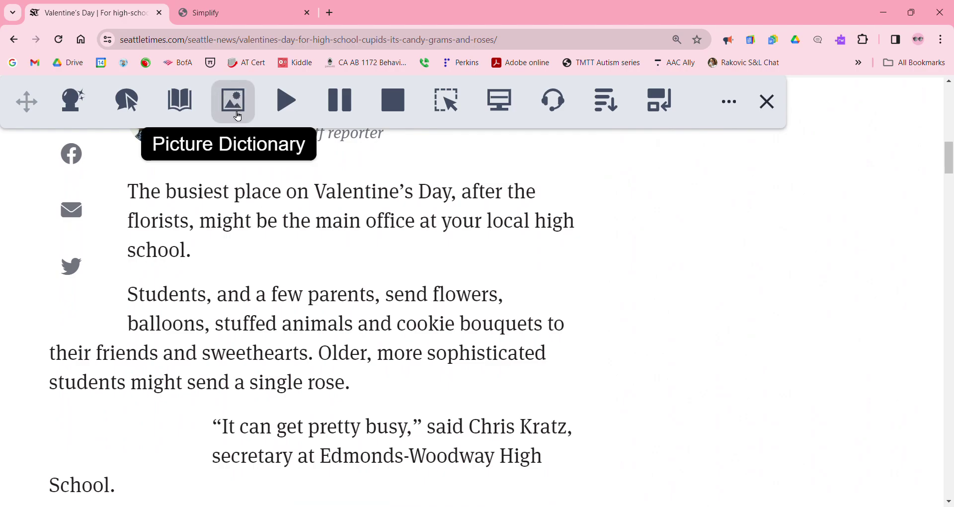
# Look up 'busiest' and 'freshman' in the Picture Dictionary; 'freshman' finds no match
pyautogui.click(238, 117)
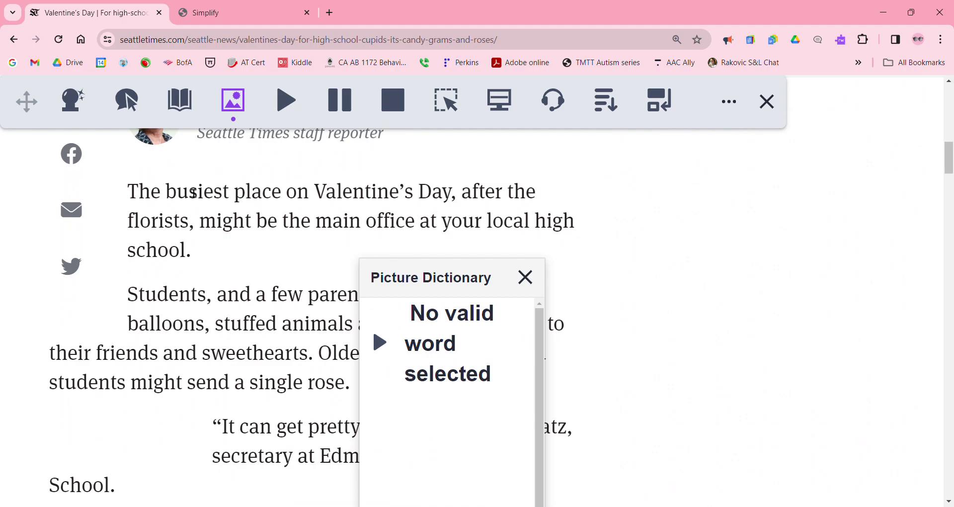
pyautogui.moveTo(166, 195); pyautogui.dragTo(236, 204)
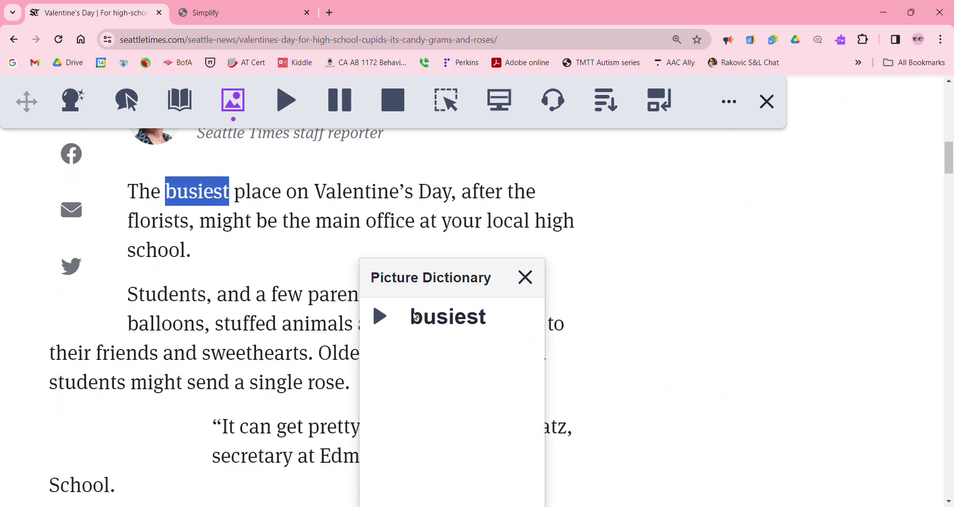
pyautogui.scroll(-3, 468, 391)
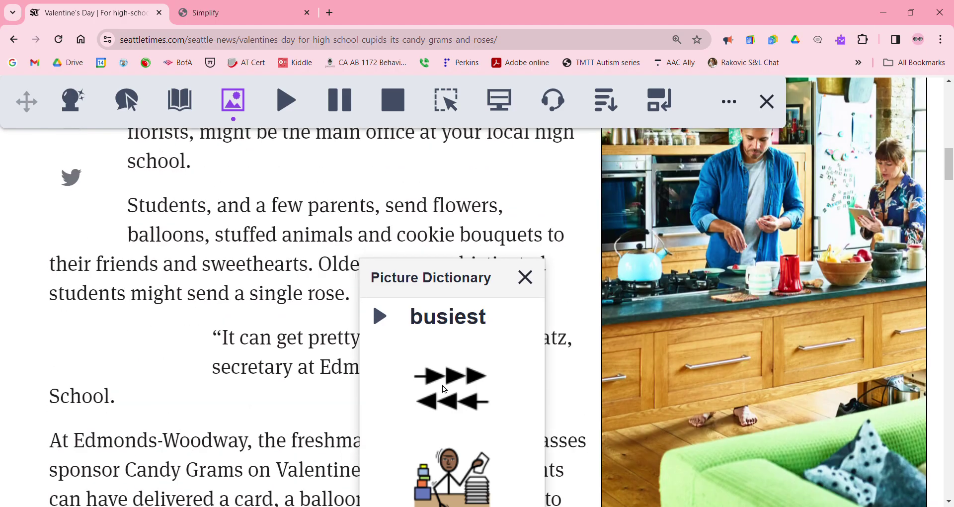
pyautogui.click(526, 277)
pyautogui.scroll(-5, 280, 411)
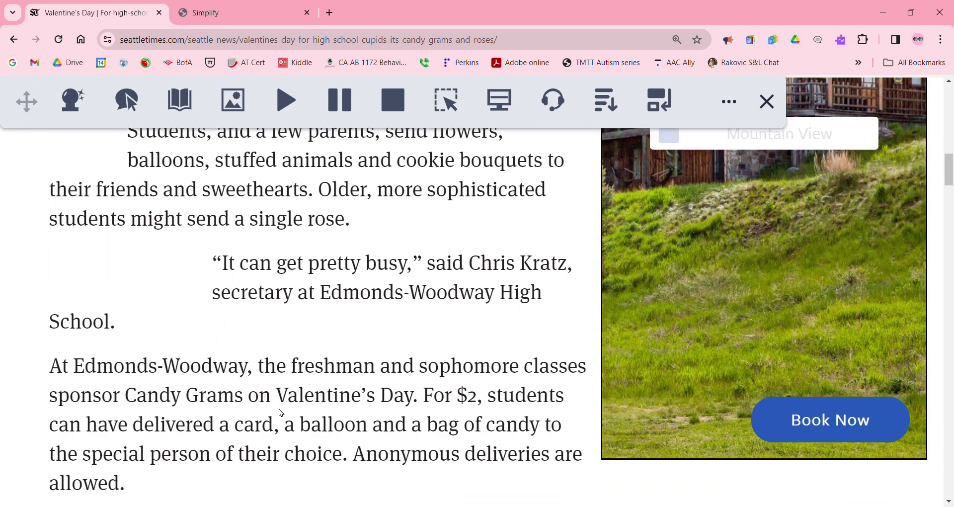
pyautogui.scroll(-1, 278, 409)
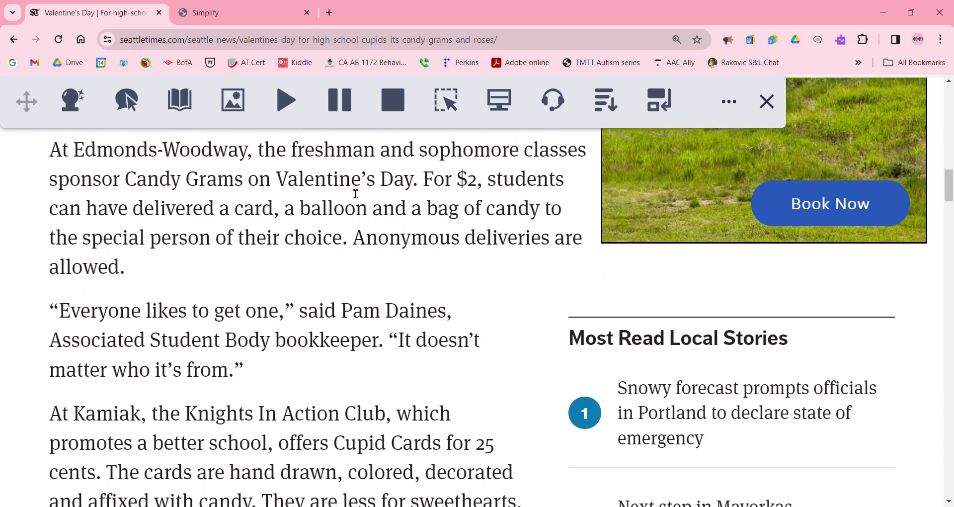
pyautogui.moveTo(297, 155); pyautogui.dragTo(376, 167)
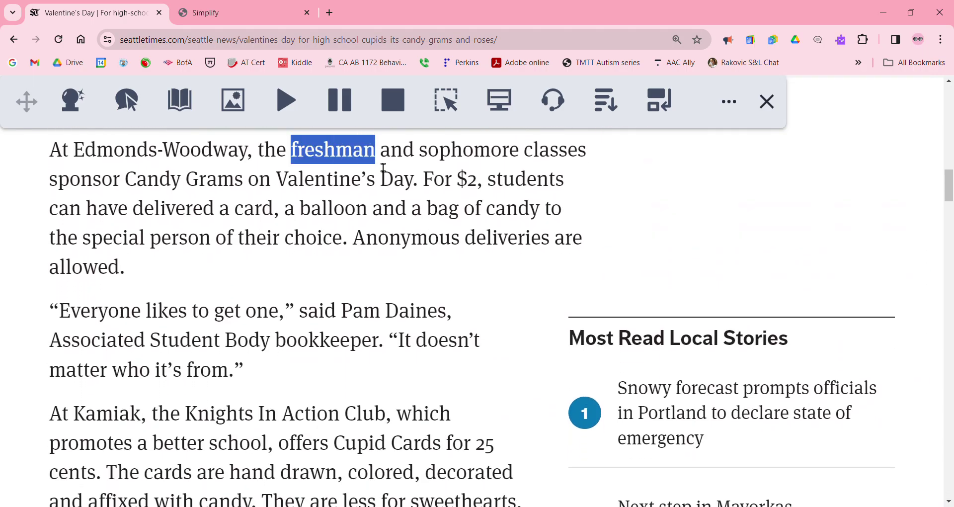
pyautogui.click(237, 105)
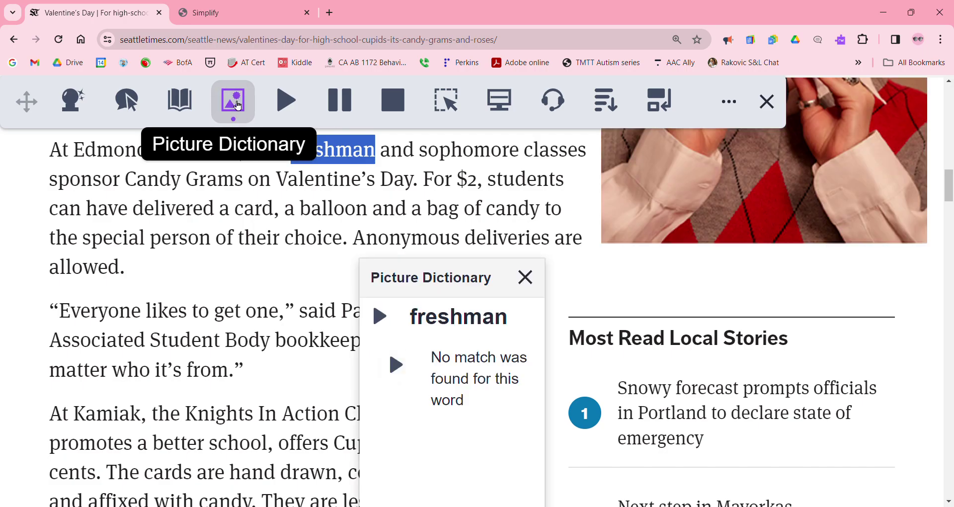
pyautogui.click(221, 266)
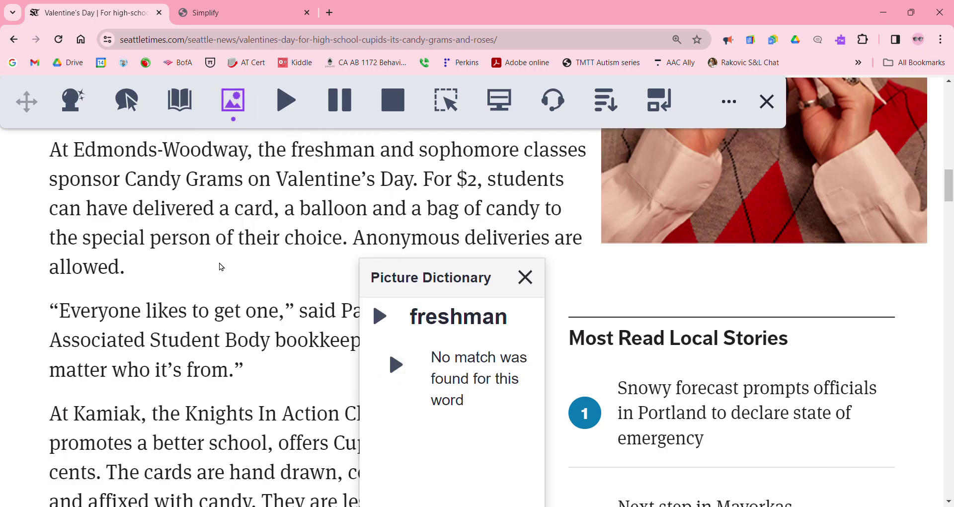
pyautogui.click(526, 277)
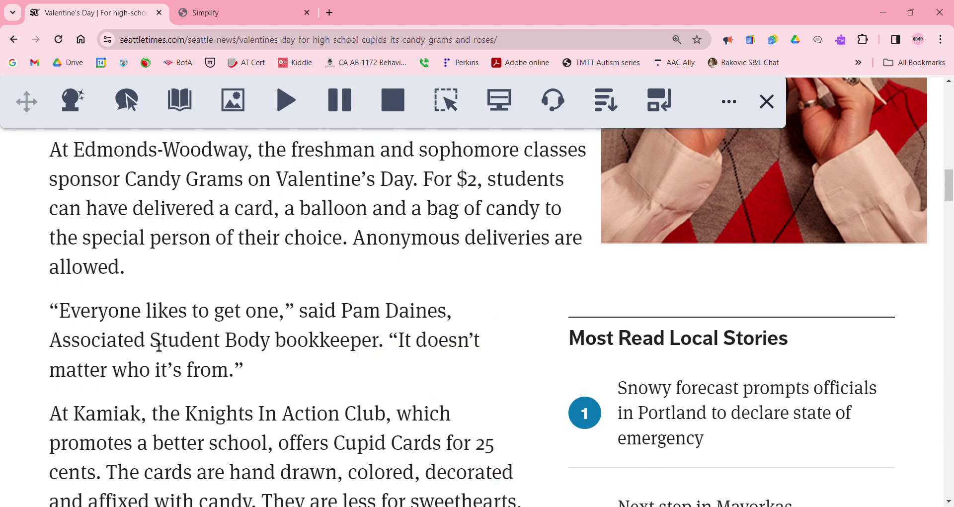
# Look up 'Knights' in the Picture Dictionary, showing knight pictures, then close it
pyautogui.moveTo(191, 419); pyautogui.dragTo(255, 423)
pyautogui.click(242, 118)
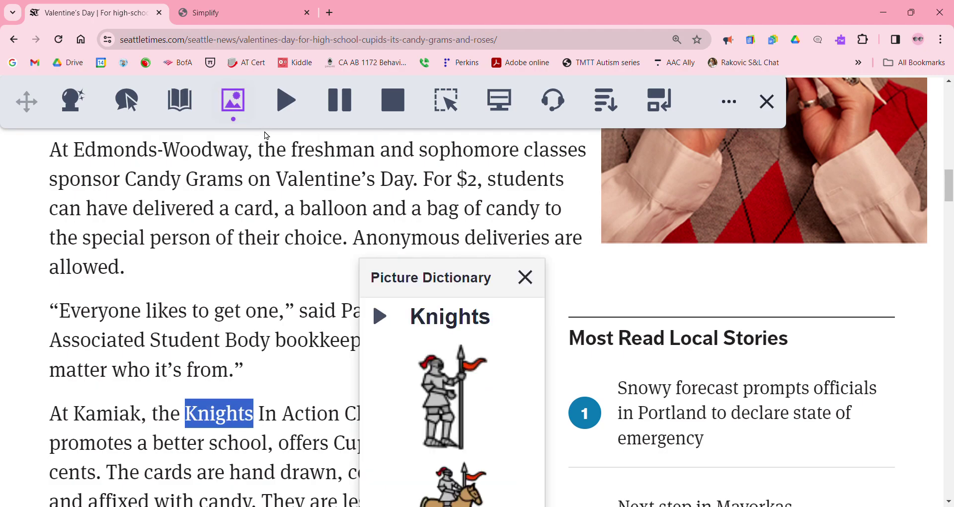
pyautogui.click(526, 276)
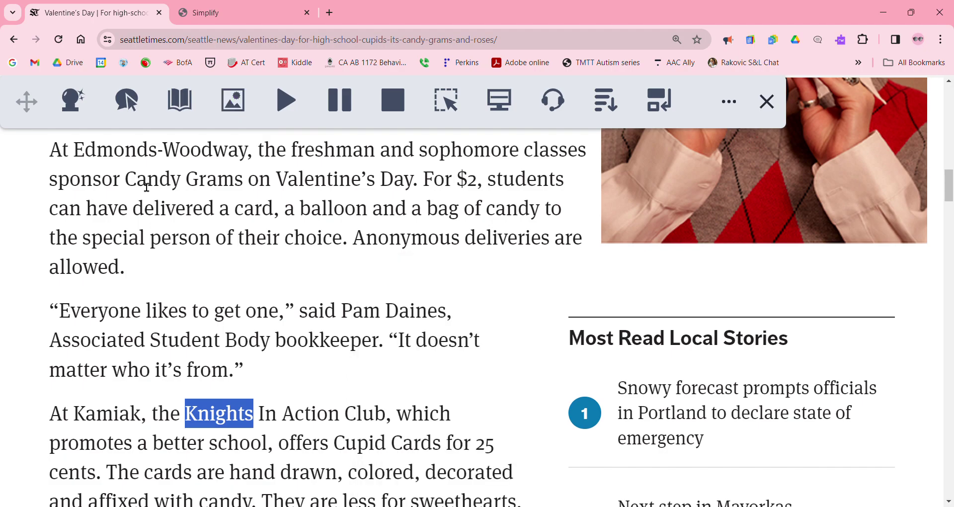
# Read the Kamiak Cupid Cards paragraph aloud from 'Knights' under a screen mask, then turn both off
pyautogui.click(498, 101)
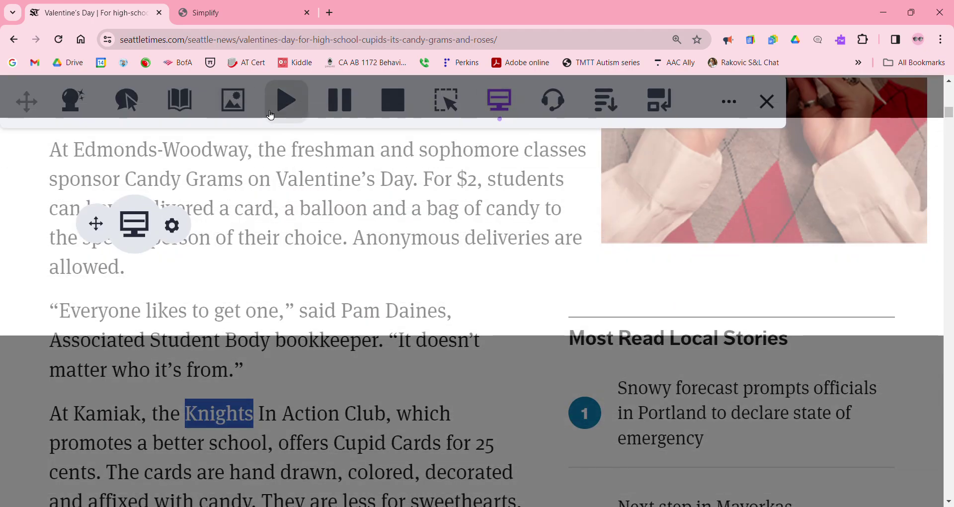
pyautogui.click(284, 106)
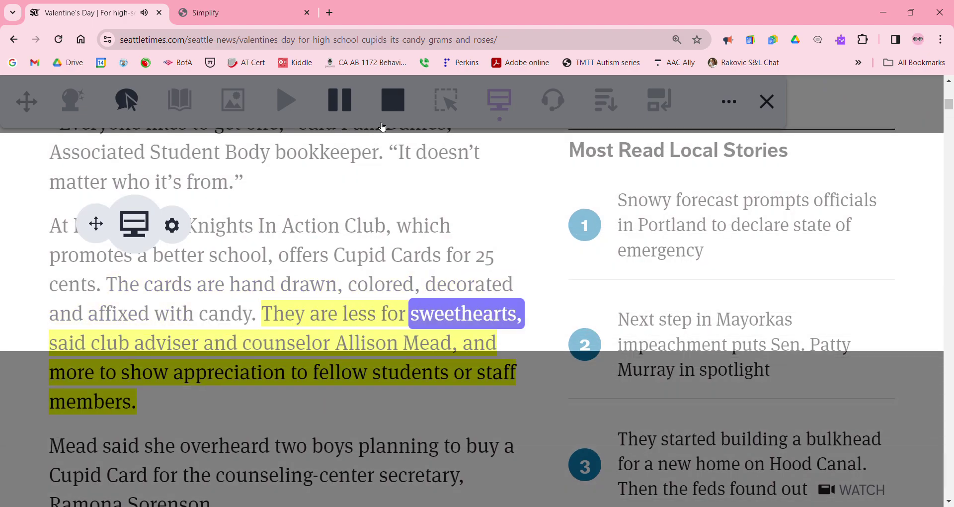
pyautogui.click(392, 99)
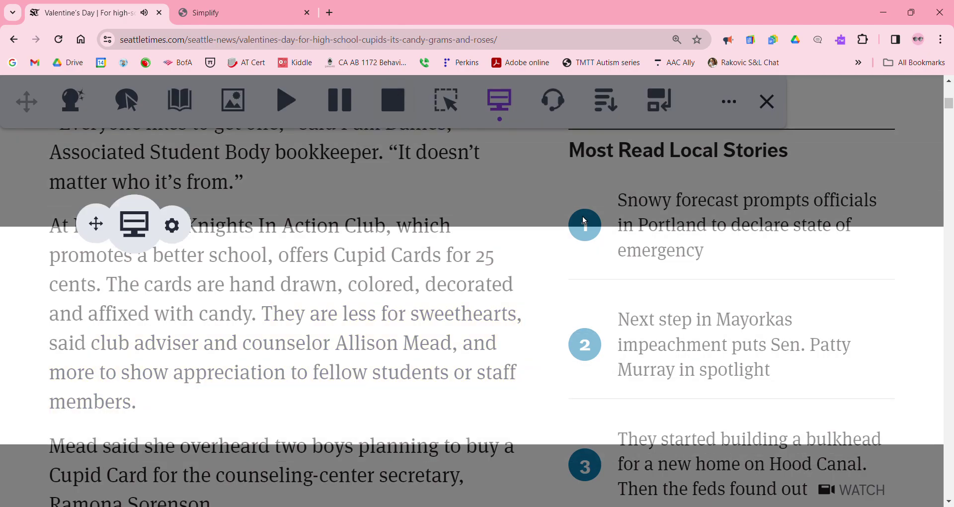
pyautogui.click(516, 102)
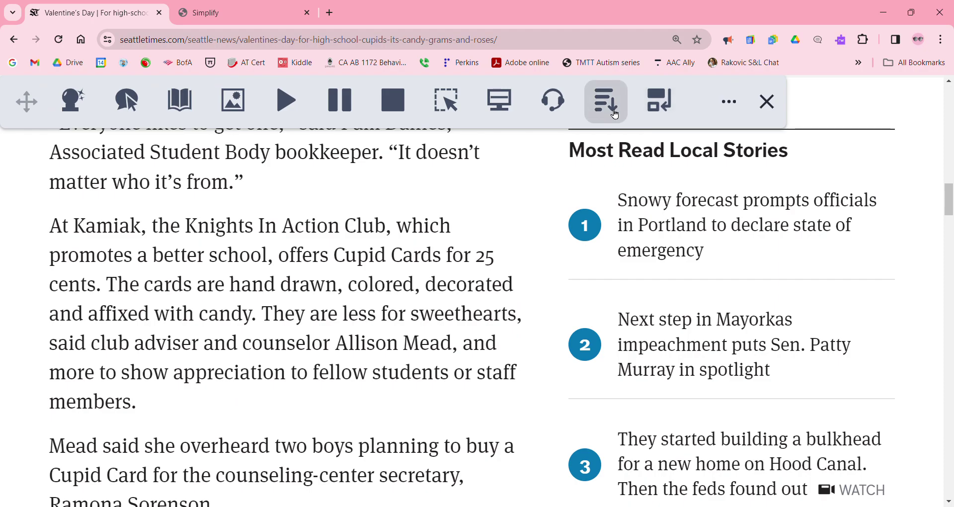
# Open the Simplify view and read aloud from 'Valentine's Day', then stop
pyautogui.click(612, 113)
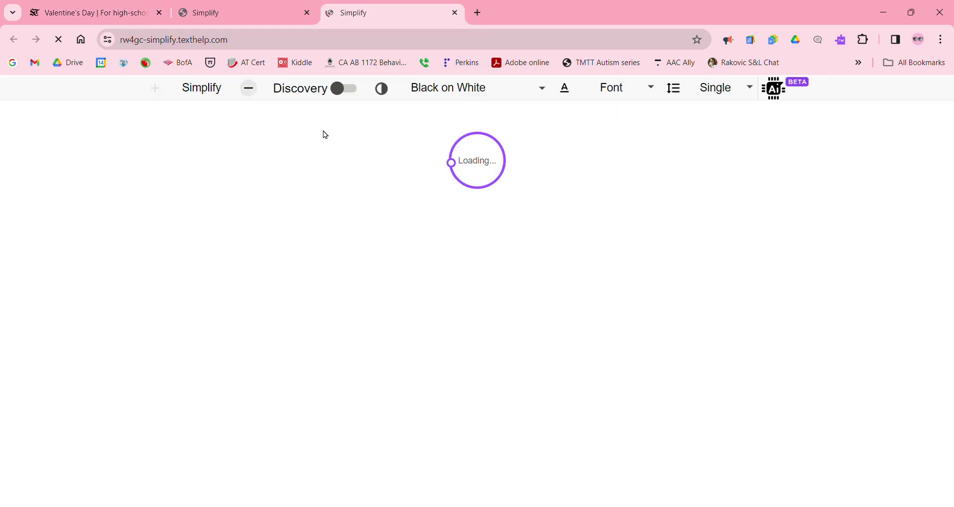
pyautogui.click(261, 14)
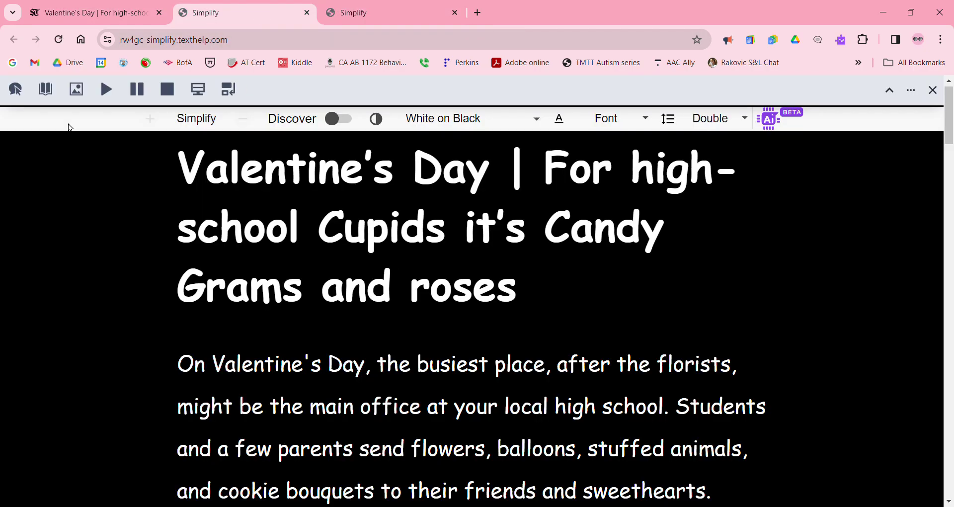
pyautogui.scroll(-1, 265, 367)
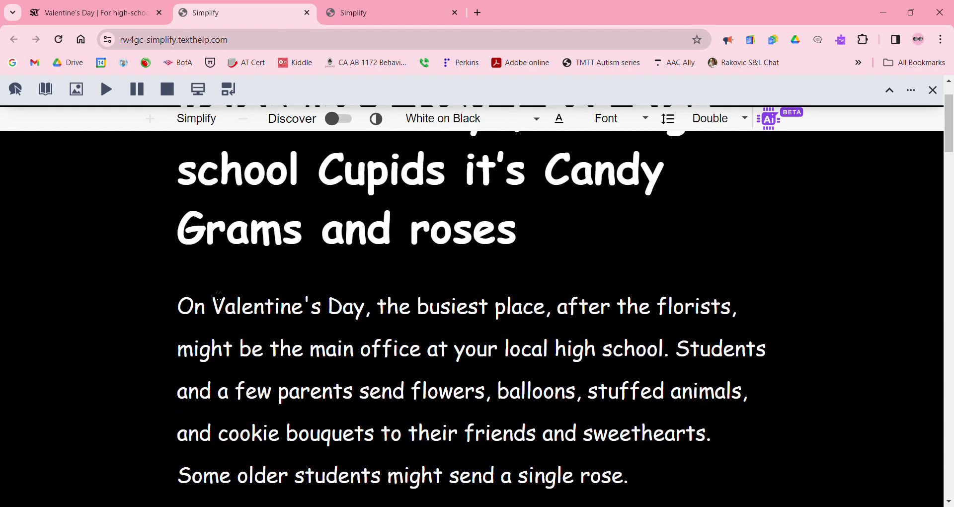
pyautogui.moveTo(223, 314); pyautogui.dragTo(369, 328)
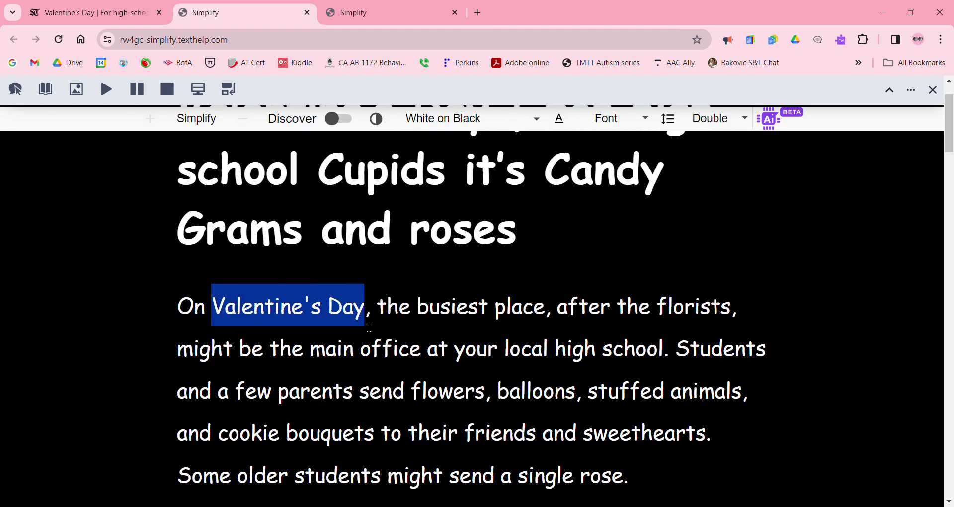
pyautogui.click(116, 95)
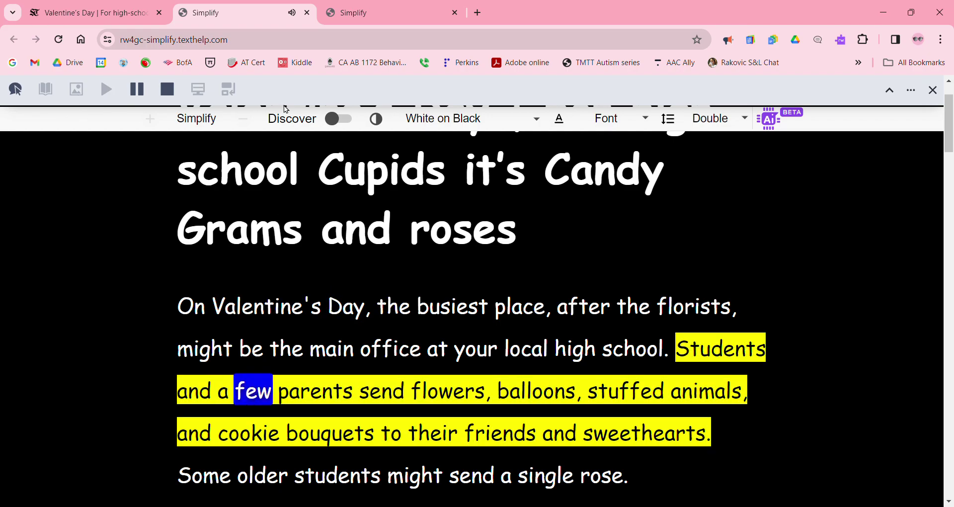
pyautogui.click(166, 95)
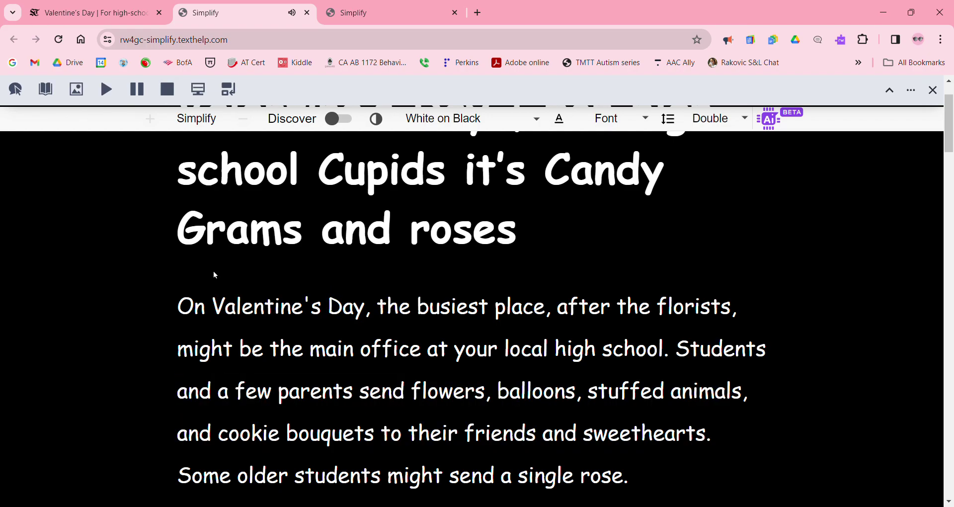
# Look up 'Valentine's Day' in the Picture Dictionary, pictured as a heart, then close it
pyautogui.moveTo(219, 307); pyautogui.dragTo(372, 301)
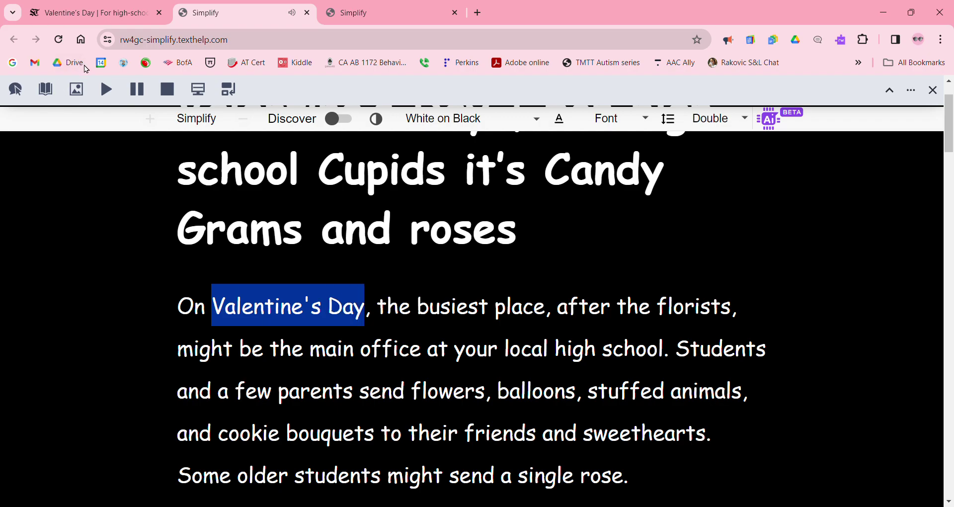
pyautogui.click(76, 90)
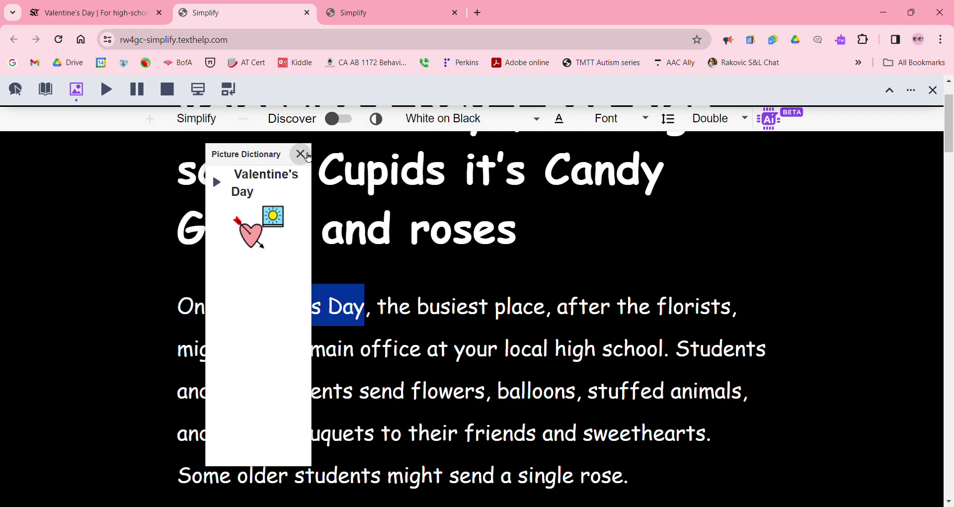
pyautogui.click(301, 153)
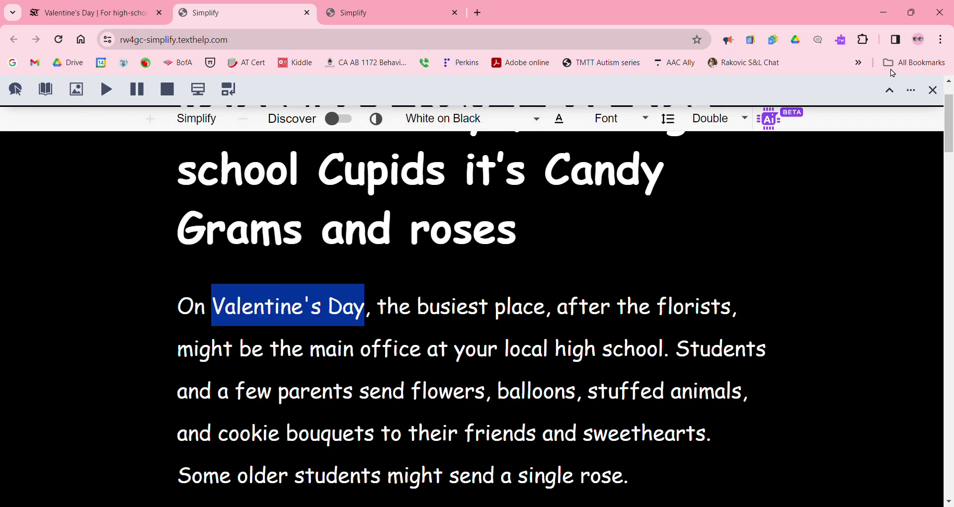